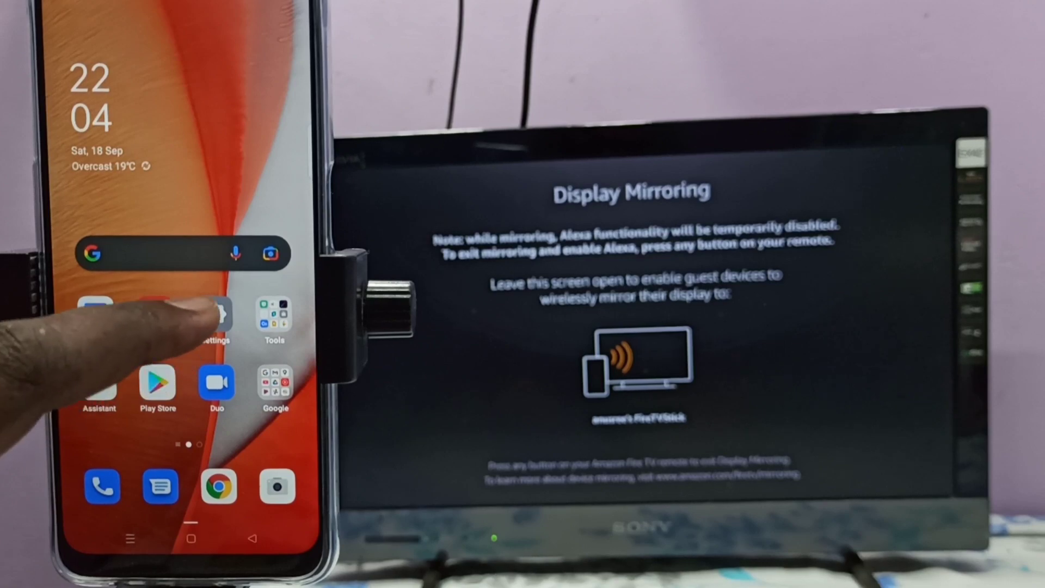
Switch on Screencast under Settings > Connection & sharing to find nearby displays.
click(214, 314)
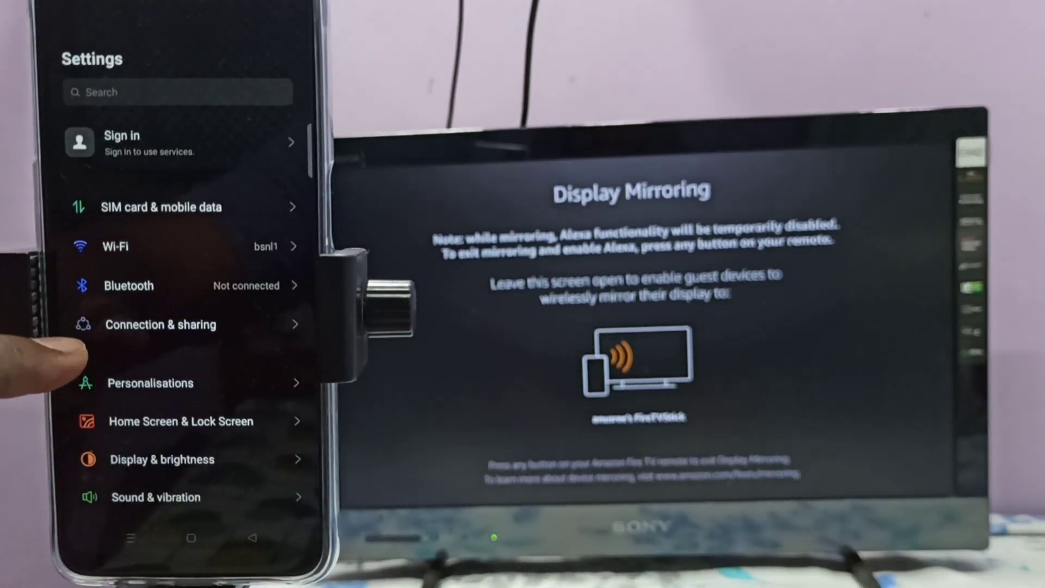
click(102, 335)
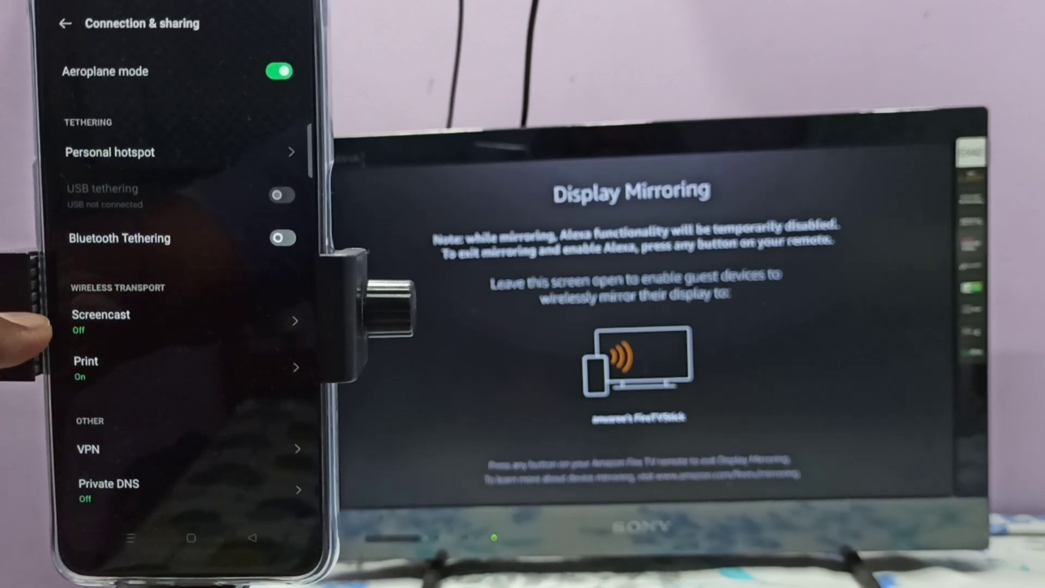
click(94, 319)
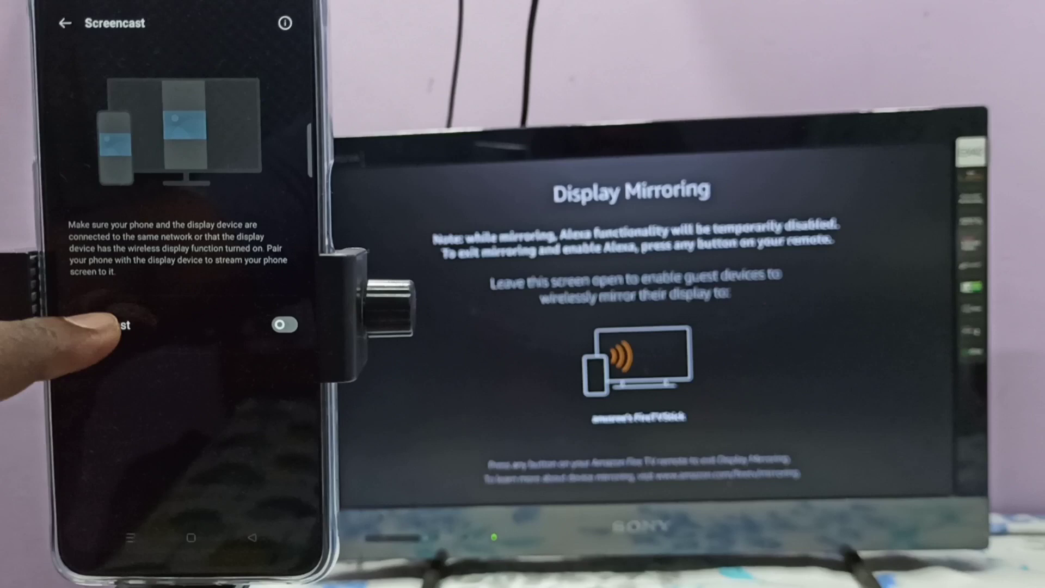
click(98, 324)
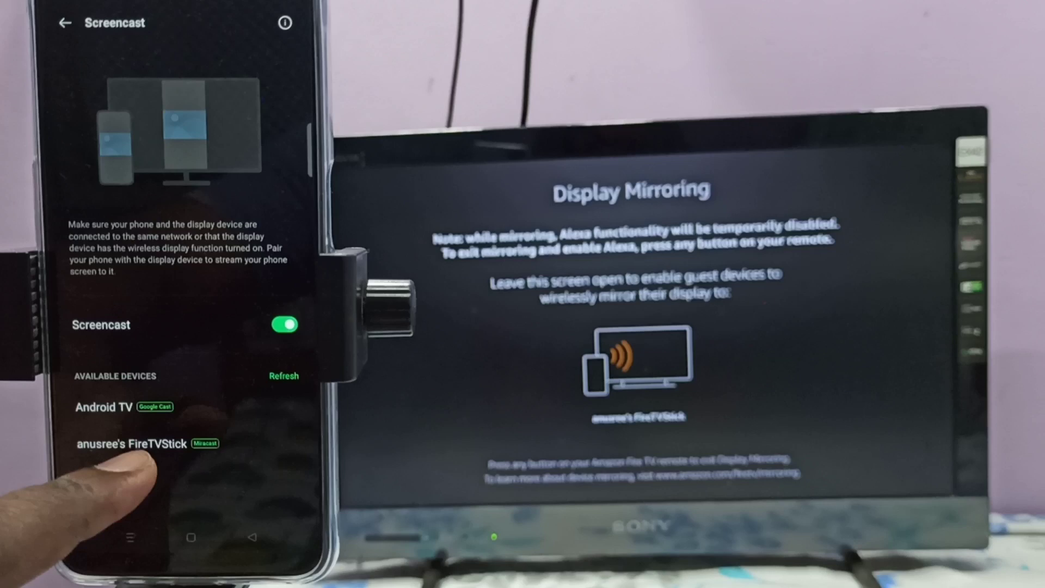
Connect to FireTVStick (Miracast), then browse home pages and the app drawer on the mirrored screen.
click(135, 443)
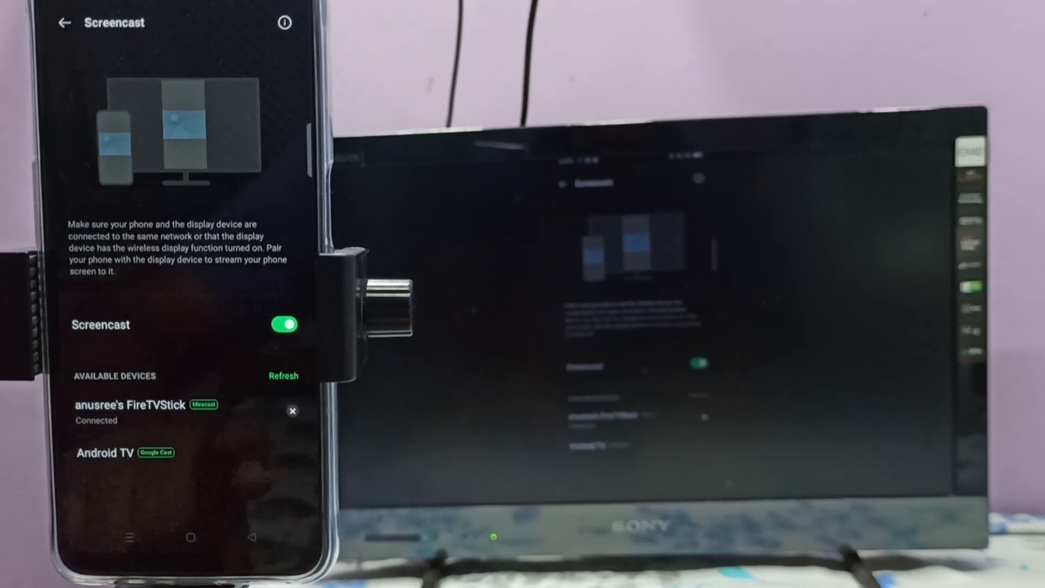
click(190, 538)
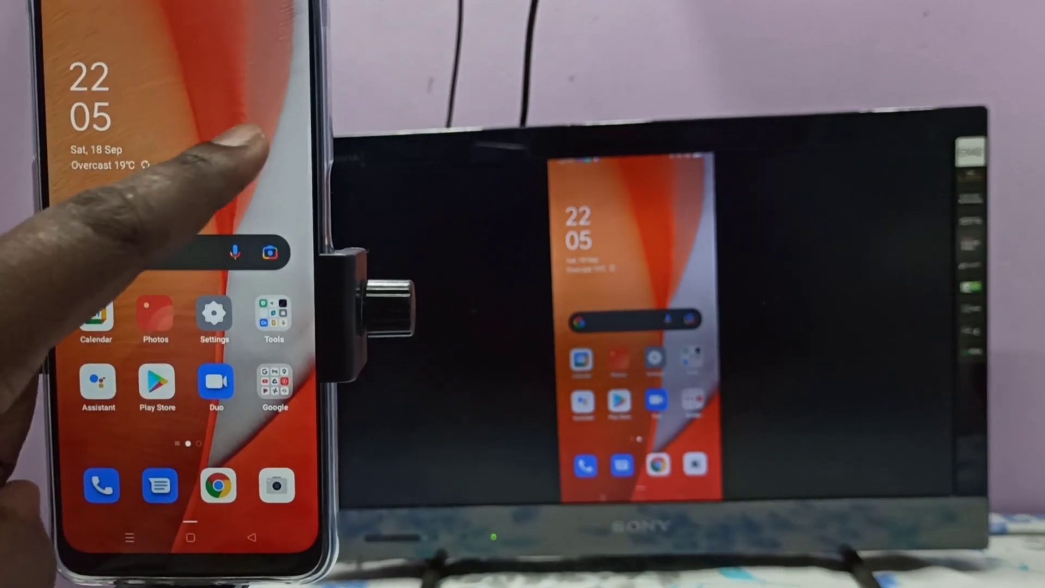
drag(245, 147, 82, 155)
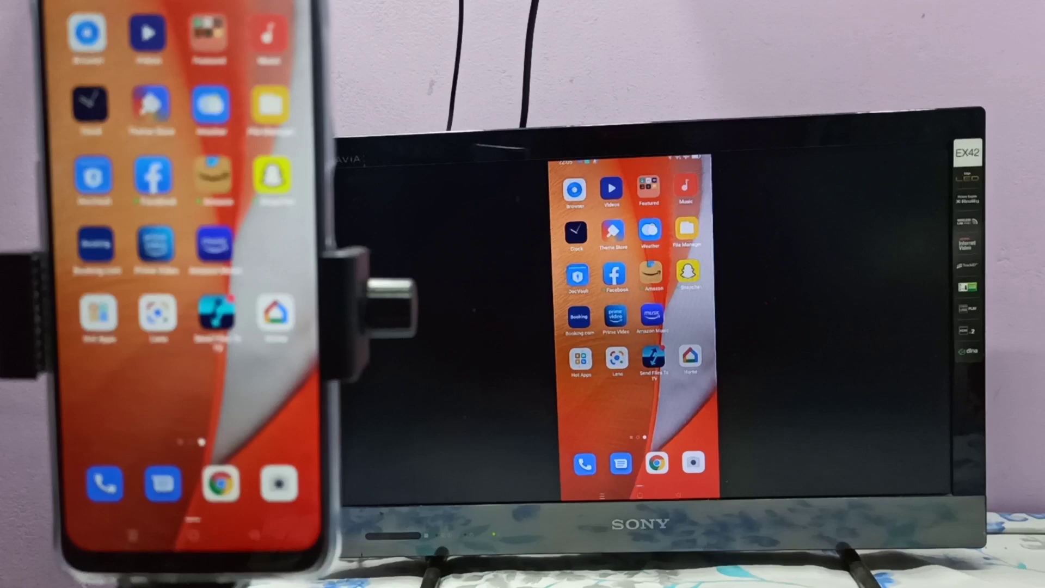
drag(82, 408, 245, 408)
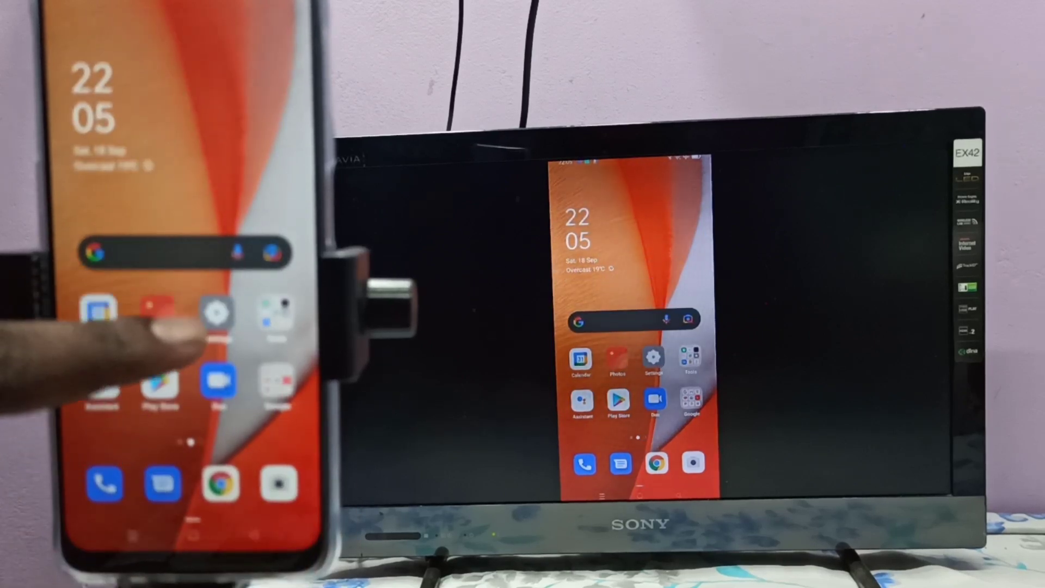
drag(221, 478, 188, 302)
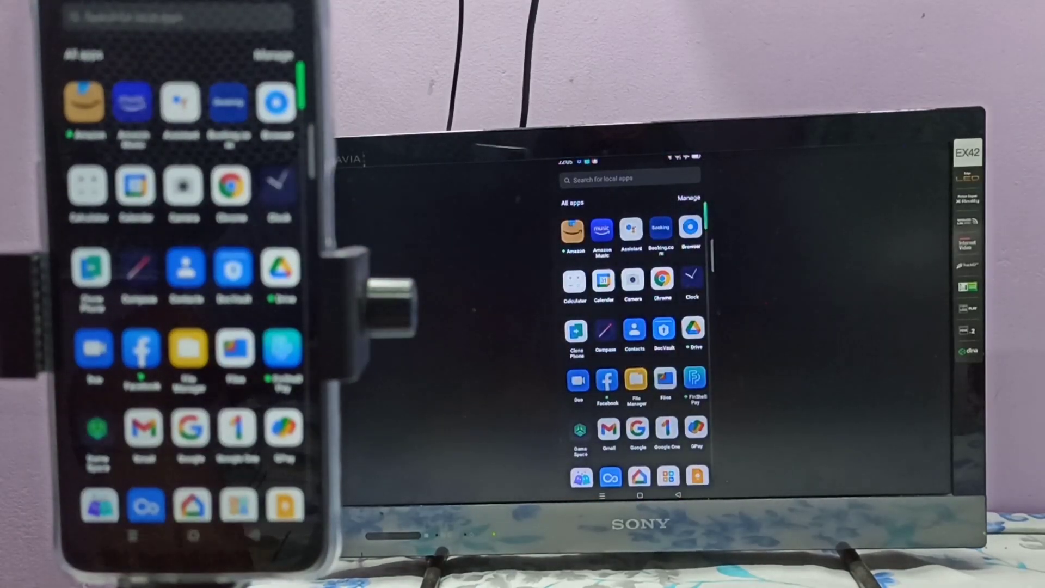
click(255, 536)
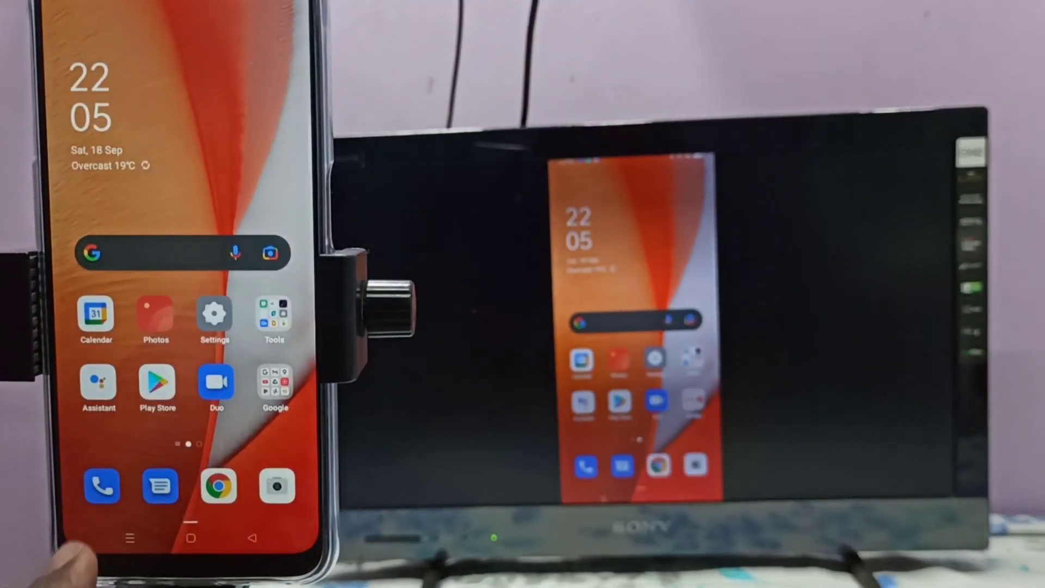
Reopen the Screencast settings from Recents and disconnect the FireTVStick.
click(130, 537)
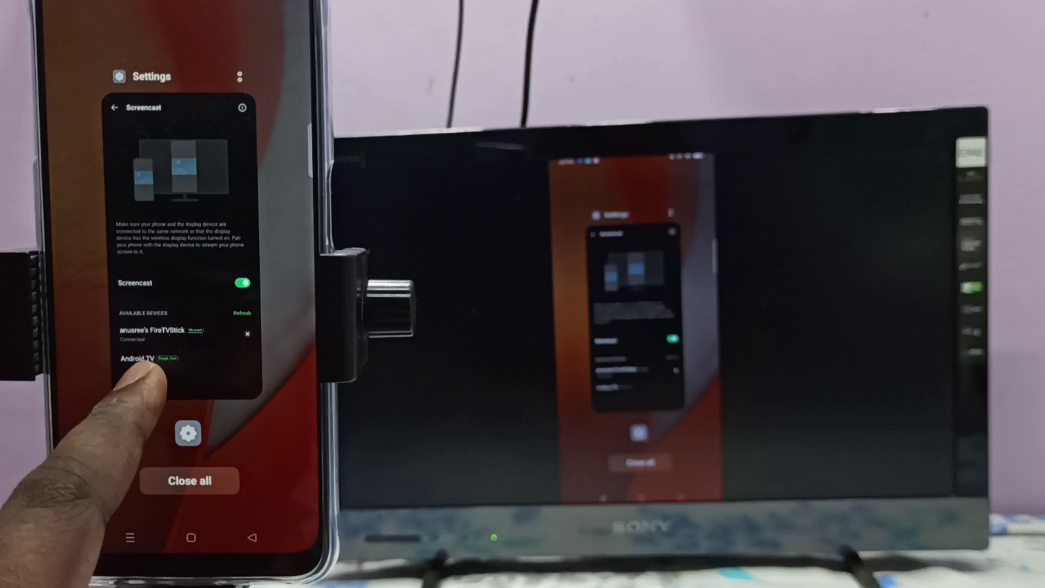
click(149, 368)
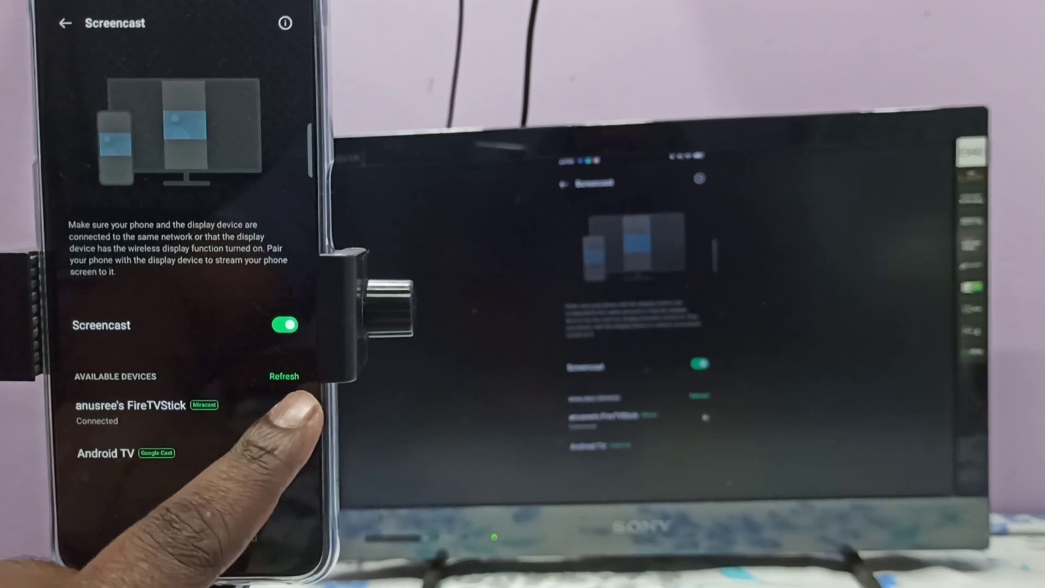
click(298, 415)
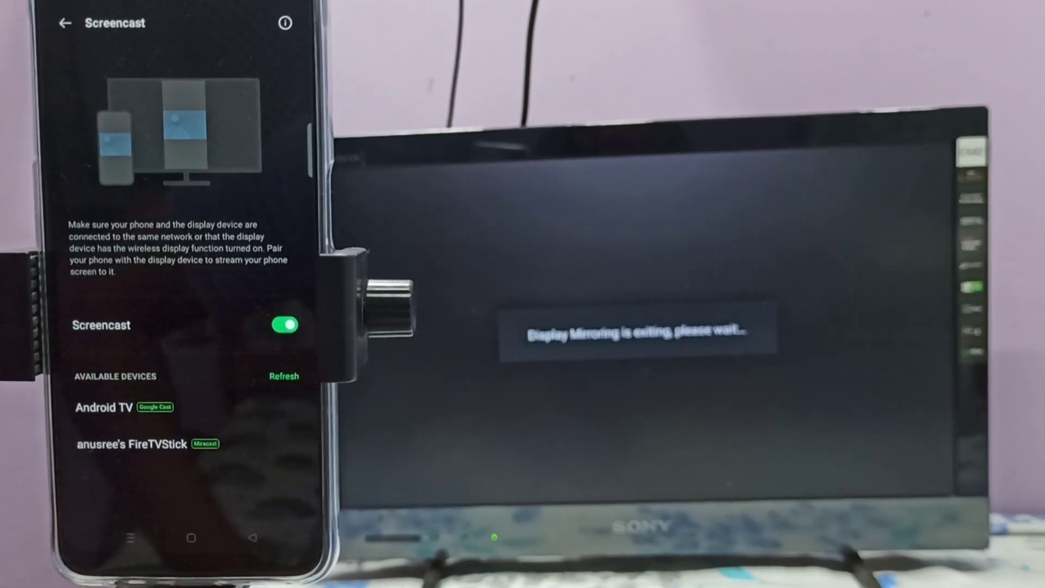